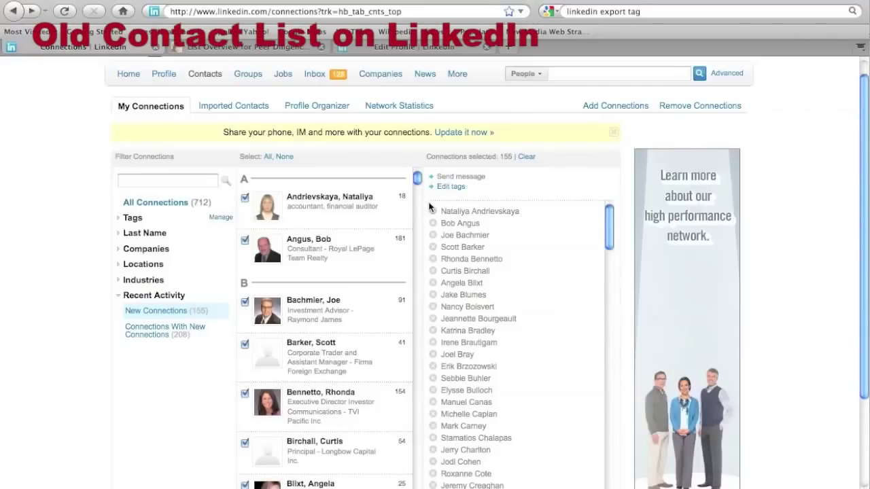
Step: Review the LinkedIn connections in the old contact list and the Calgary-filtered contacts in the new list manager, including their tags
drag(429, 206, 517, 390)
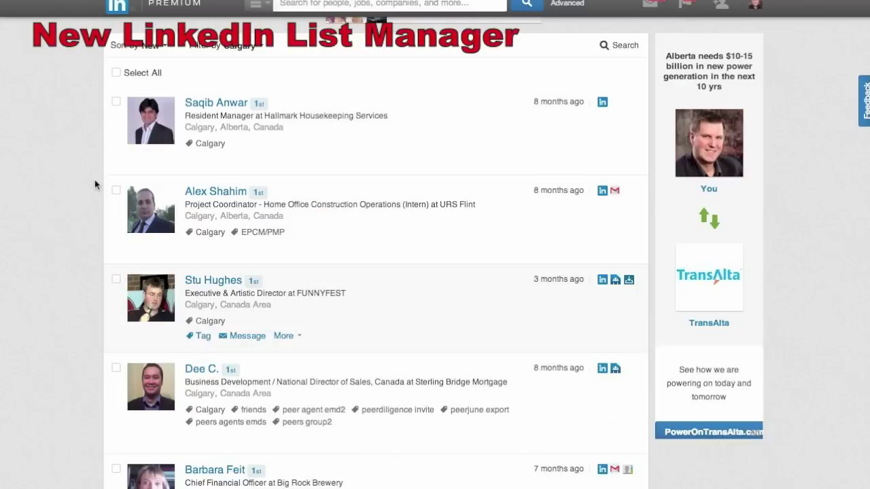
scroll(95, 180, down, 3)
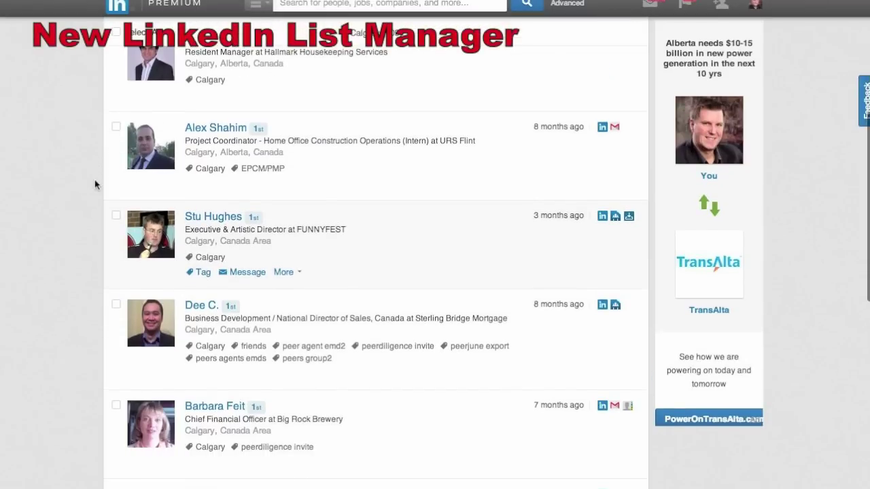
scroll(95, 271, down, 9)
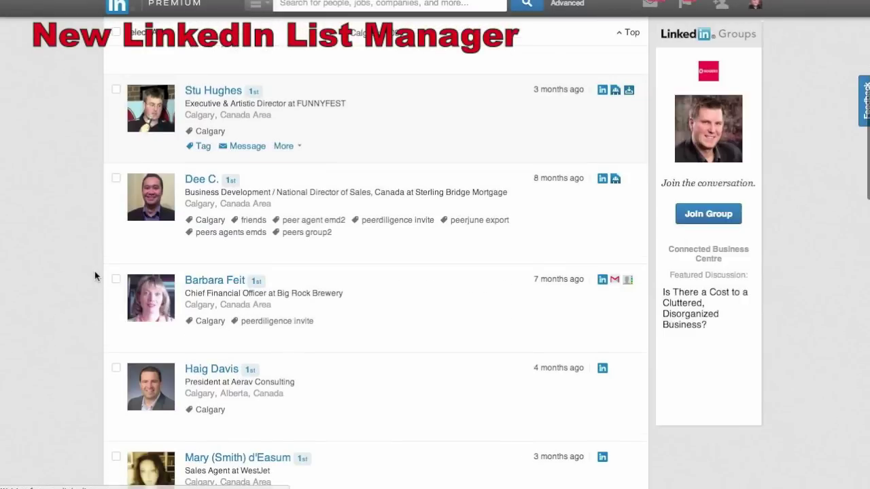
scroll(95, 276, down, 10)
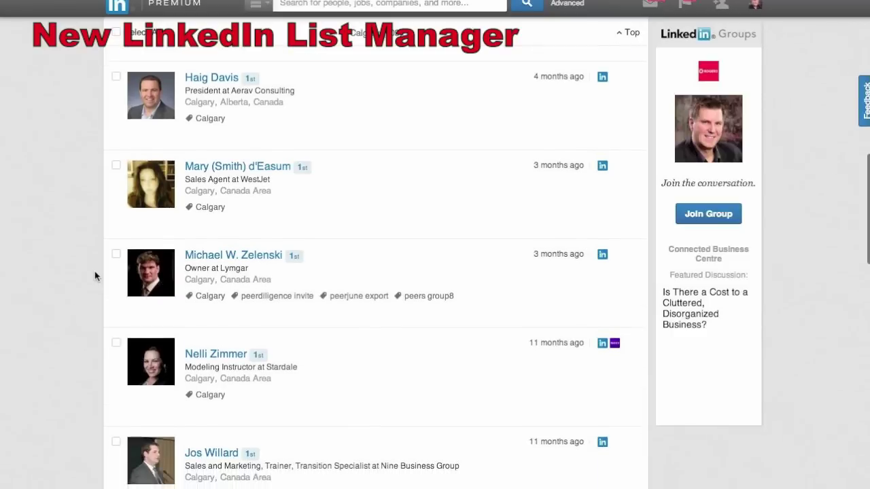
scroll(96, 275, down, 8)
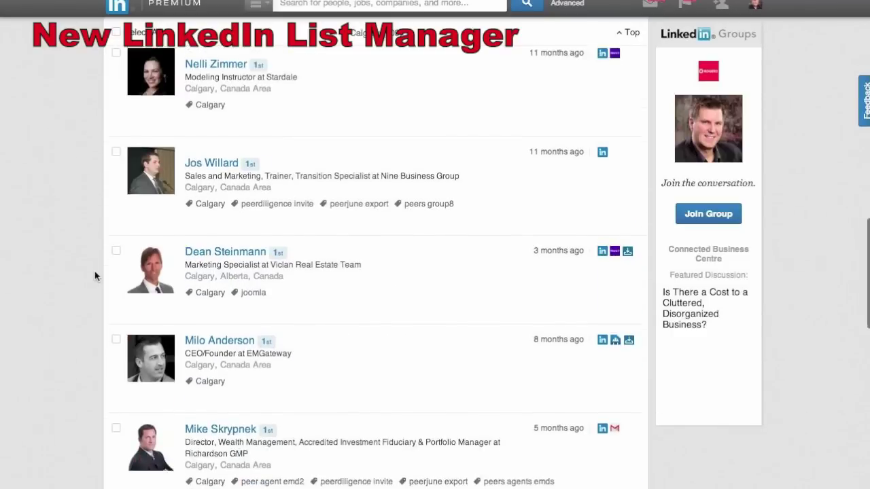
scroll(95, 275, down, 7)
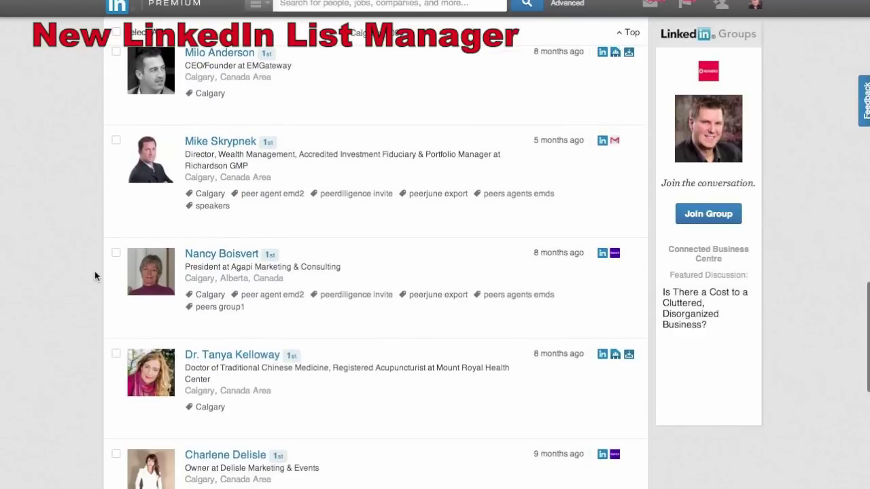
scroll(95, 275, down, 20)
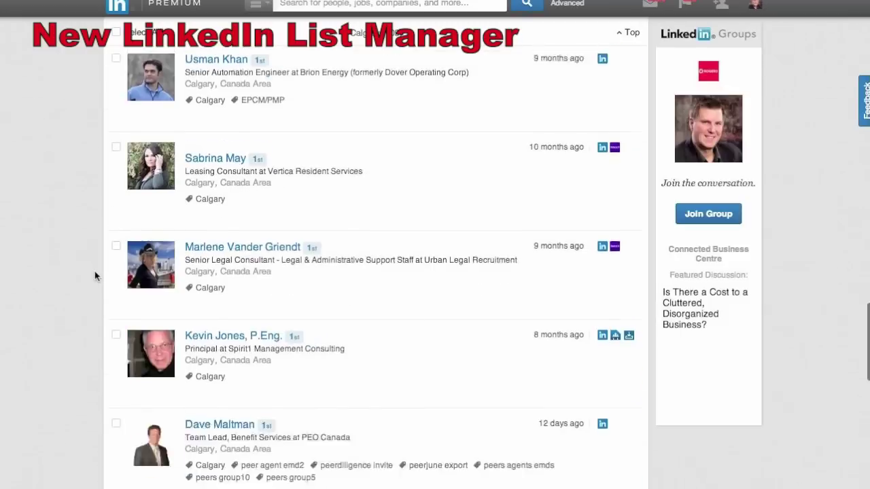
scroll(95, 275, down, 10)
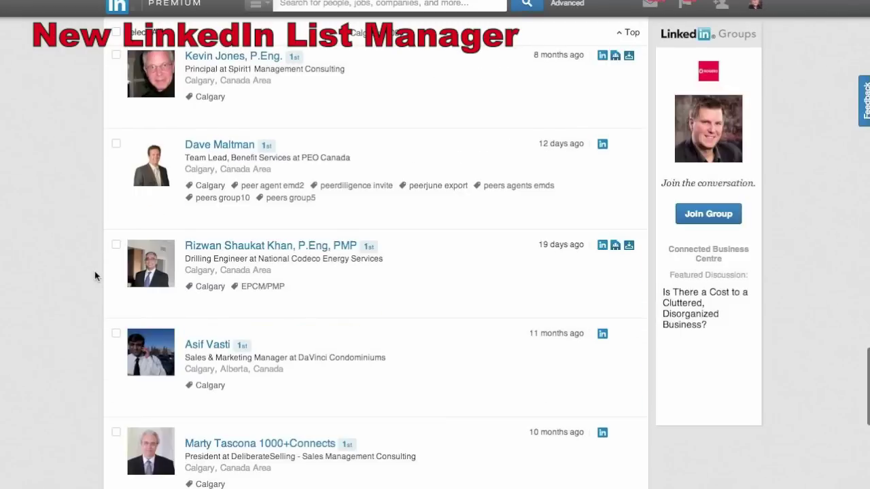
scroll(94, 275, down, 11)
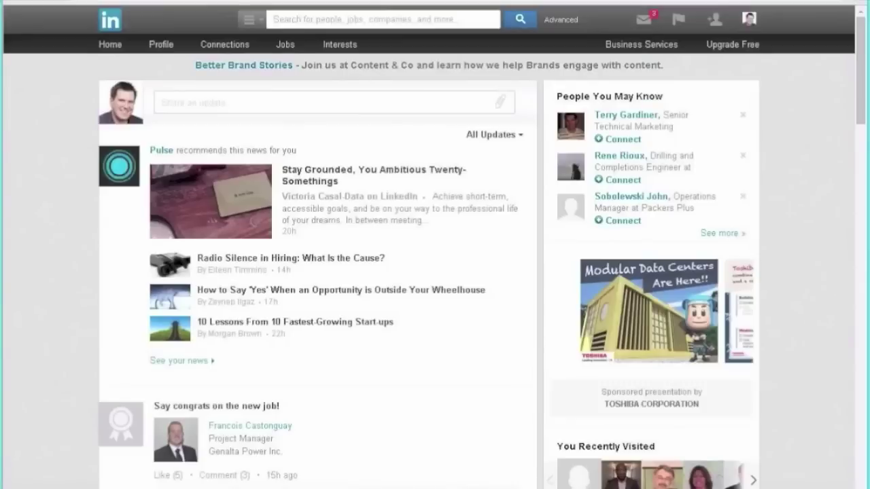
Step: Open the LinkedIn profile and go to its statistics on who has viewed it
click(161, 44)
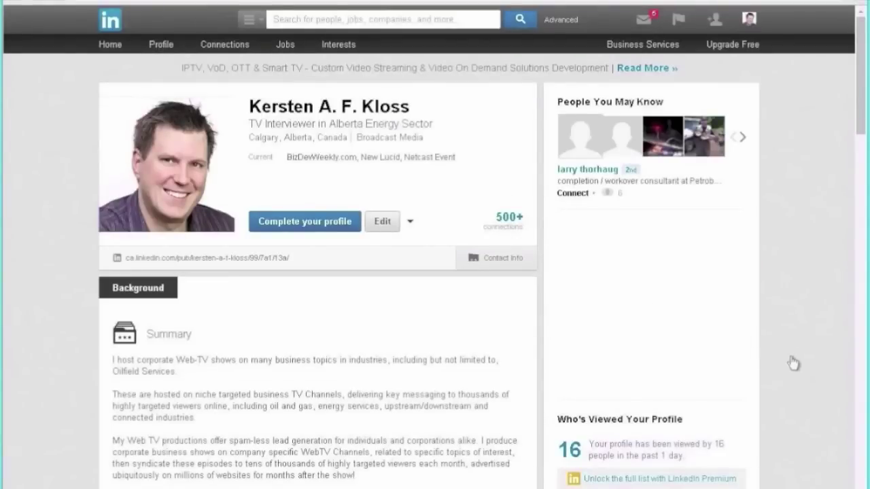
scroll(792, 360, down, 2)
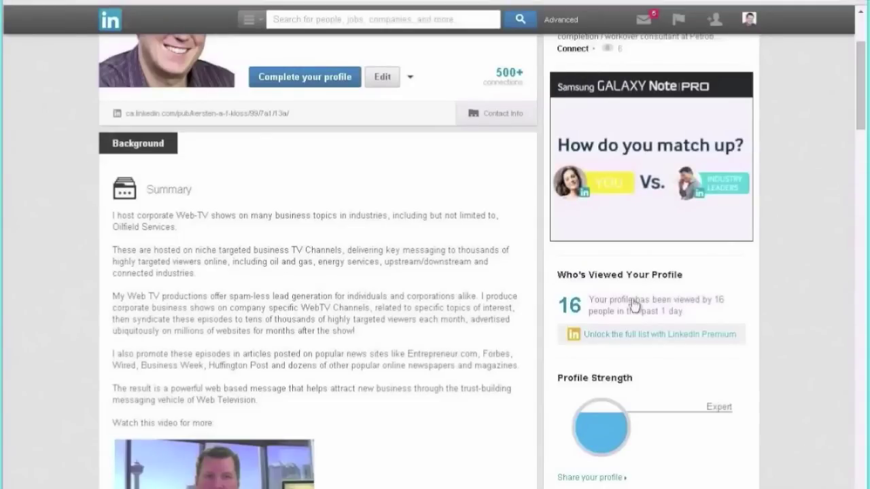
click(747, 318)
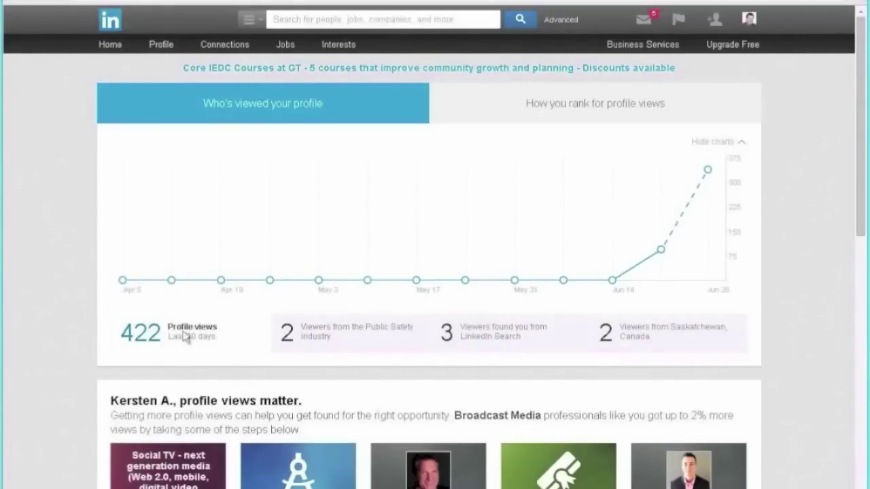
Step: Examine the weekly profile-view counts for mid to late June and the suggestions for getting more views
mouse_move(614, 282)
mouse_move(660, 250)
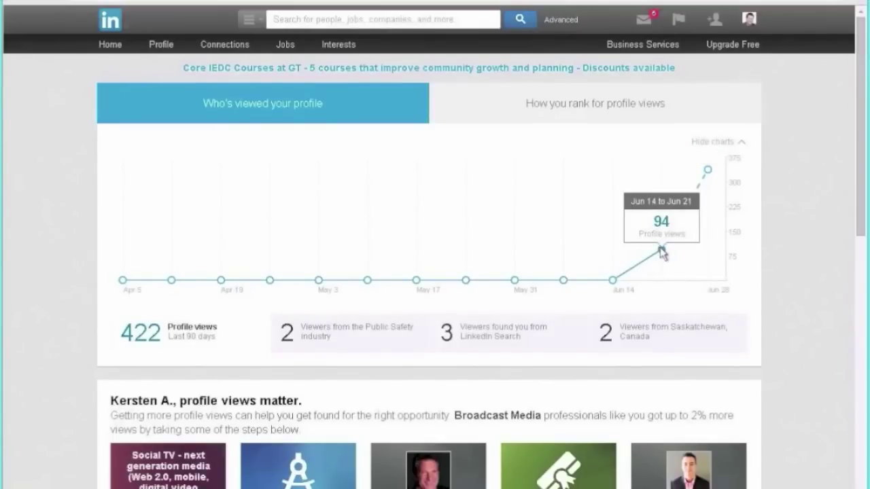
mouse_move(708, 171)
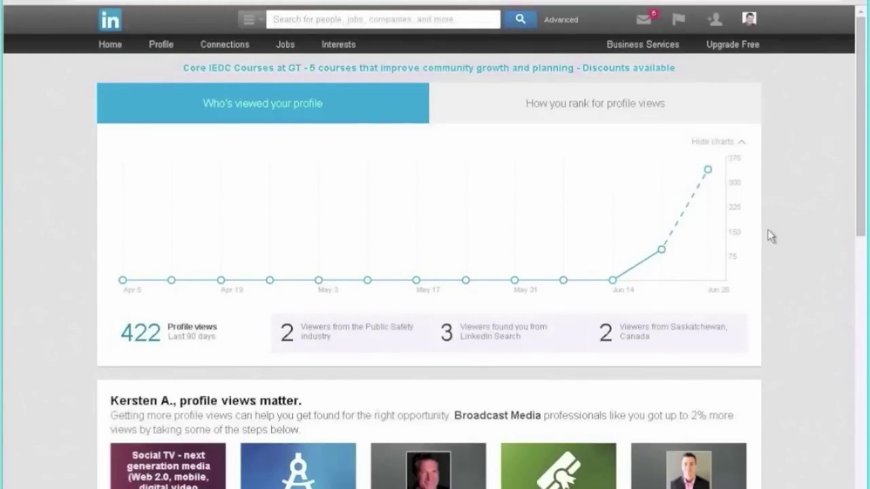
scroll(769, 236, down, 2)
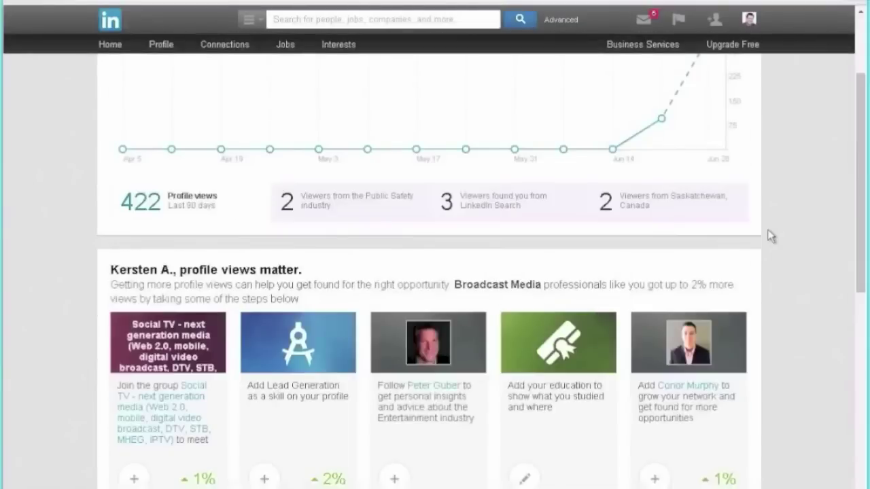
scroll(770, 235, up, 2)
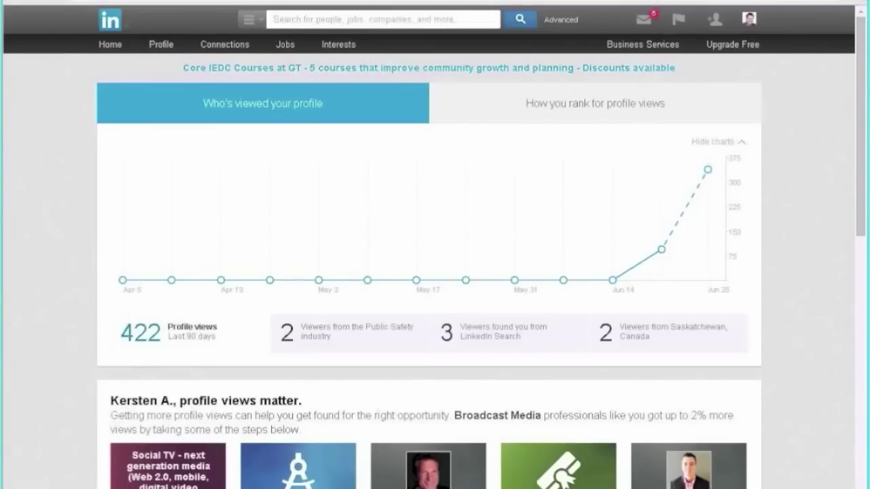
Step: Switch to the LinkedIn contact management program and look through the contact table's titles, companies, addresses and birthdays
key(alt+Tab)
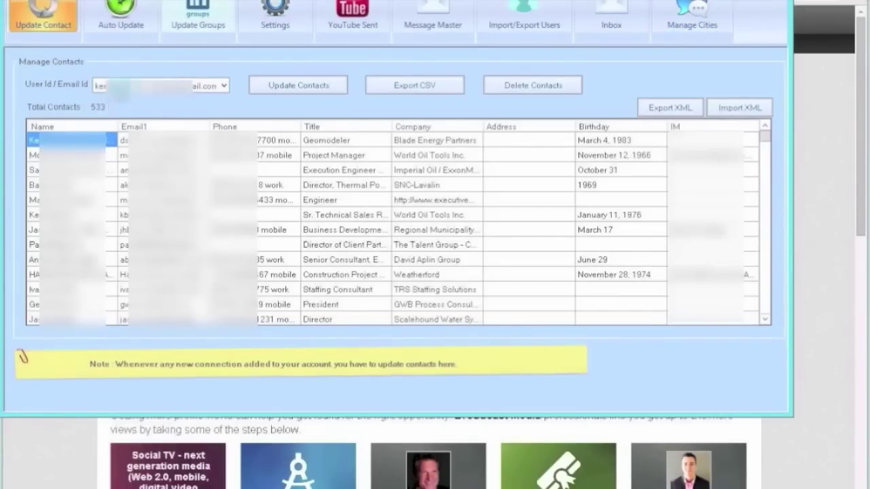
scroll(553, 253, down, 4)
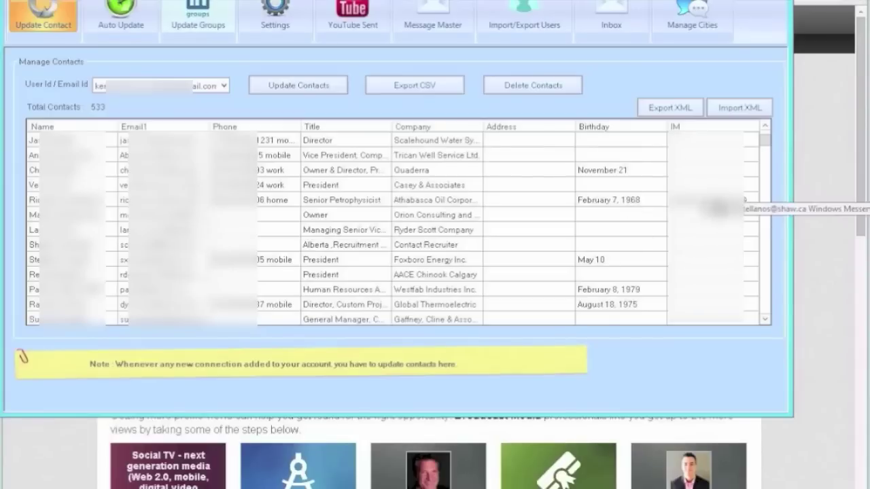
scroll(768, 231, down, 4)
scroll(768, 231, down, 4)
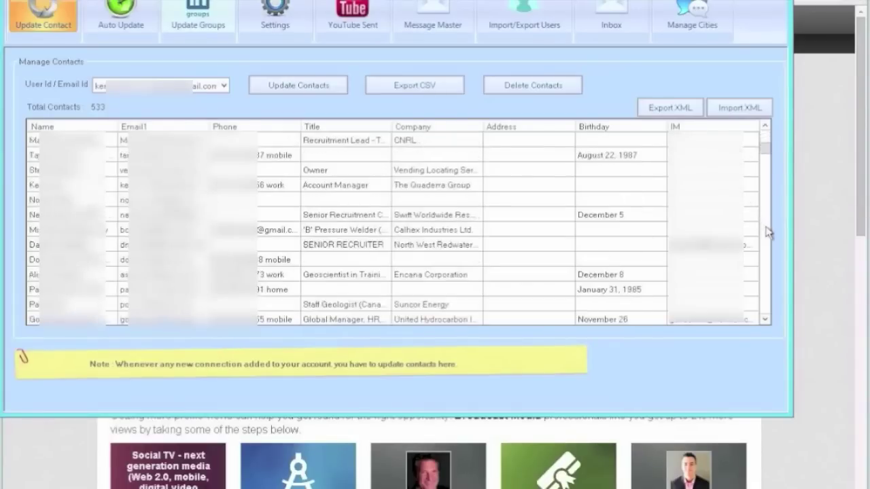
scroll(768, 232, down, 16)
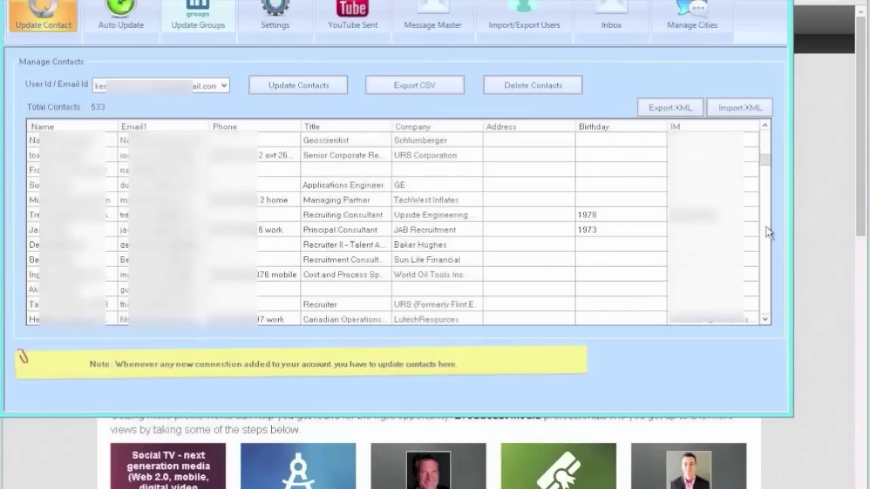
scroll(767, 232, down, 12)
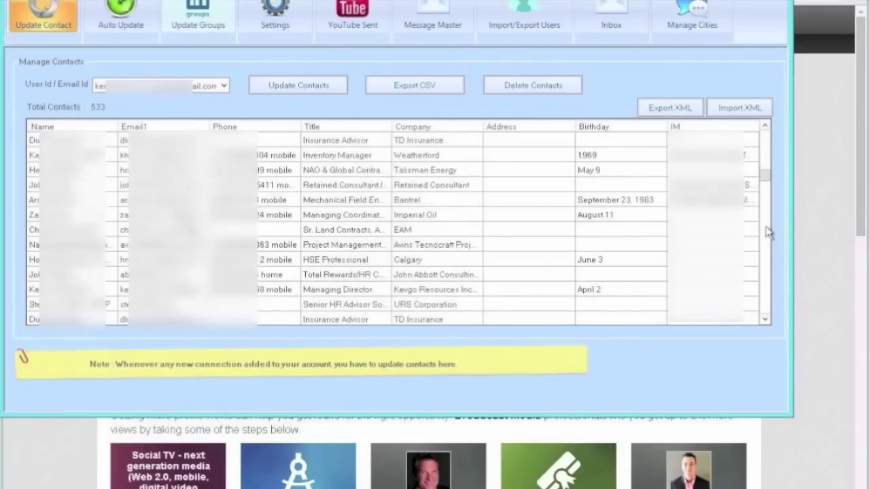
scroll(768, 232, down, 16)
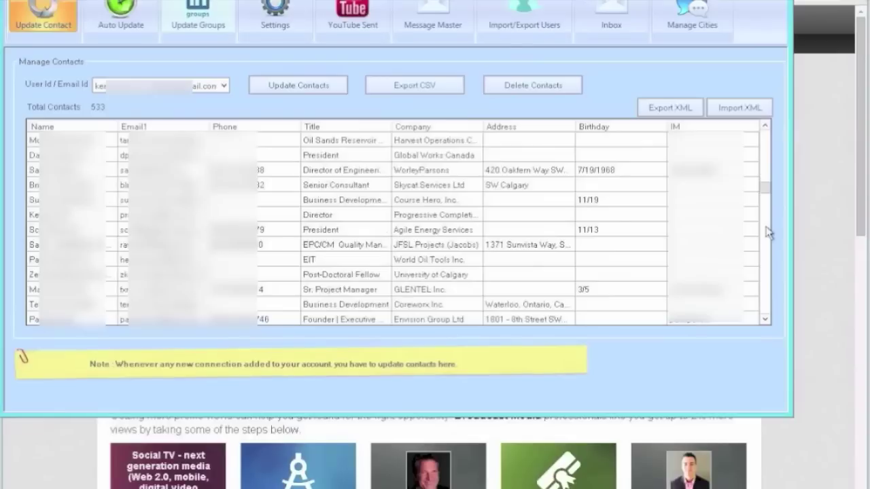
scroll(768, 231, down, 4)
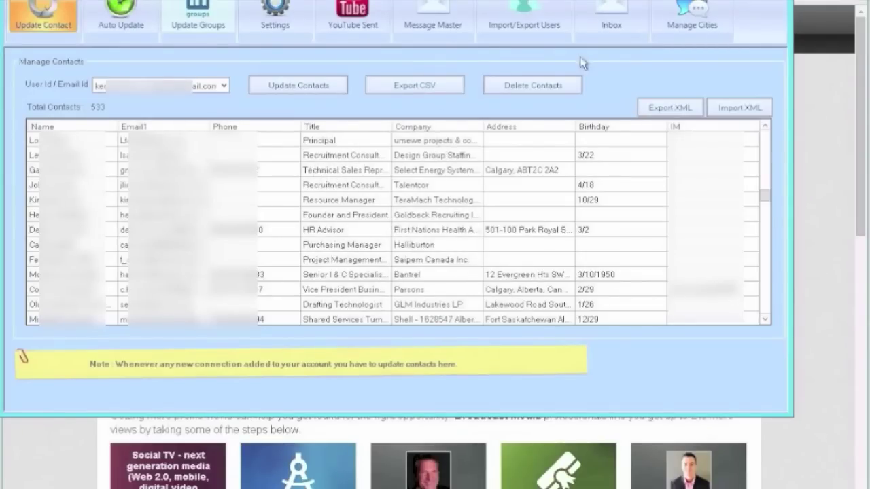
click(547, 90)
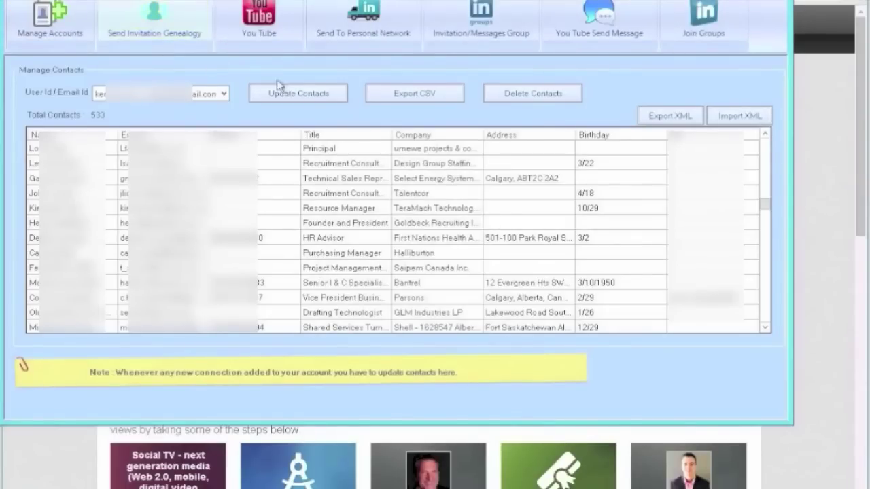
Step: Open the group invitation and message form, view the oil and gas groups, and compare the Send Invitations and Send Message options
click(479, 34)
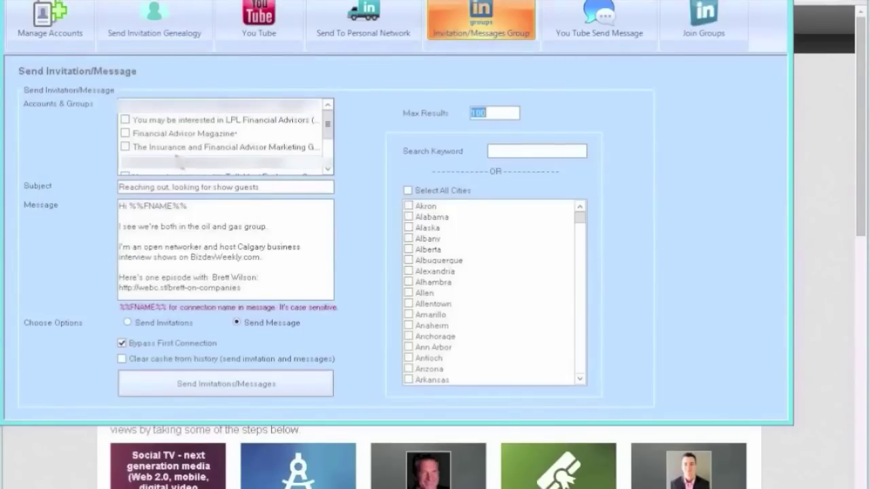
click(330, 157)
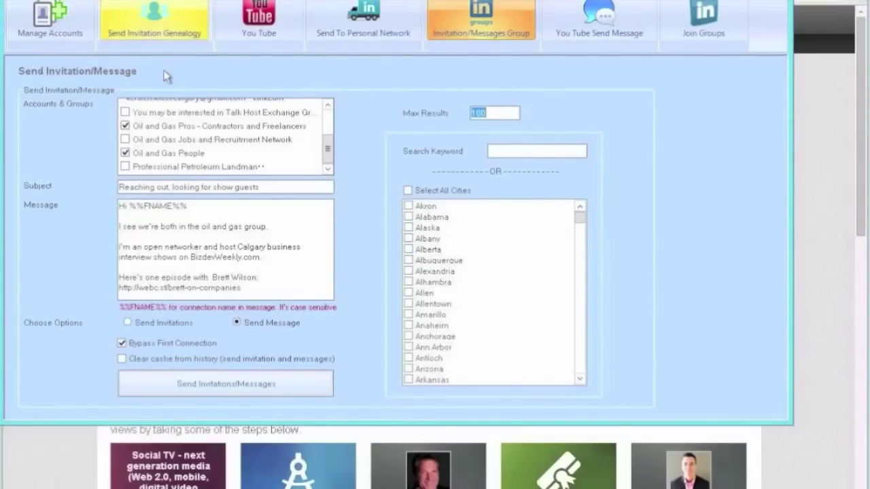
click(129, 323)
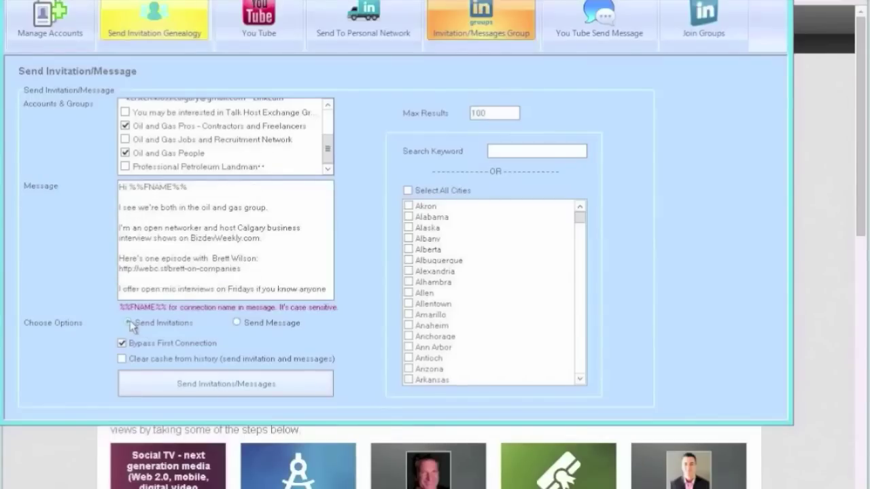
click(236, 323)
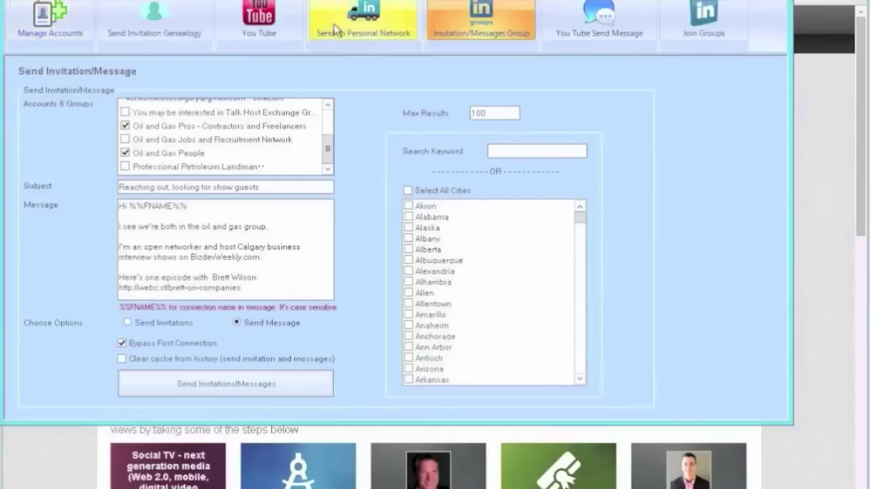
Step: Open the Send Invitation Genealogy form and toggle the selection of both sender accounts
click(142, 22)
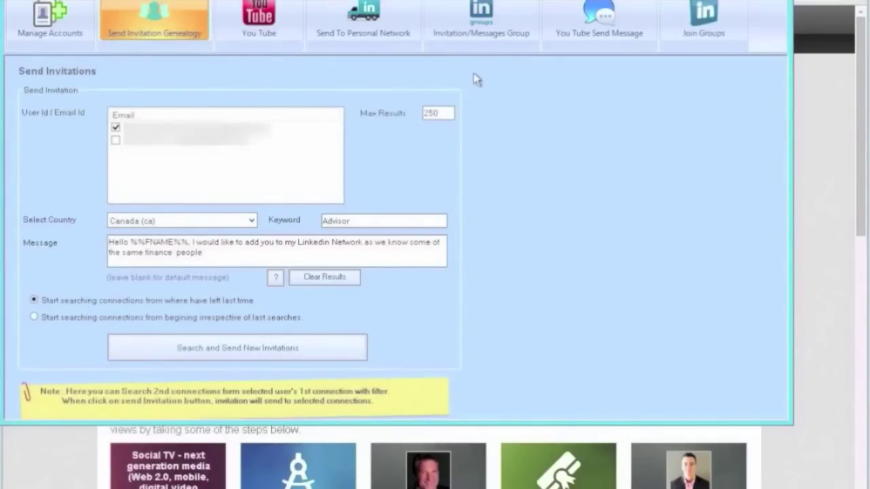
click(115, 127)
click(116, 140)
Step: Open the YouTube outreach section and look through the video results for "calgary oilfield"
click(269, 21)
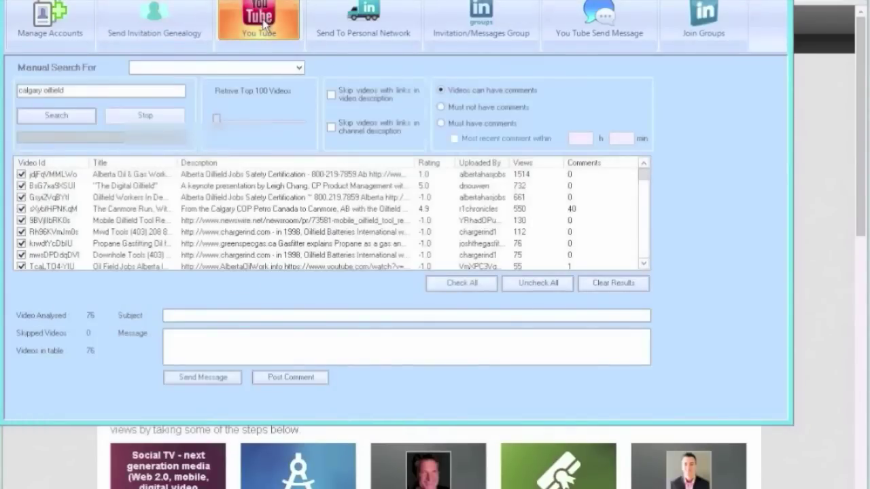
click(644, 255)
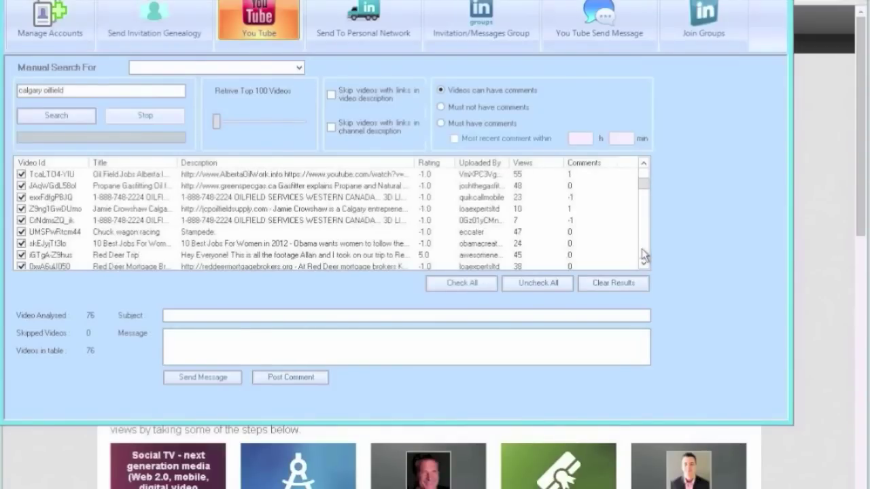
click(644, 255)
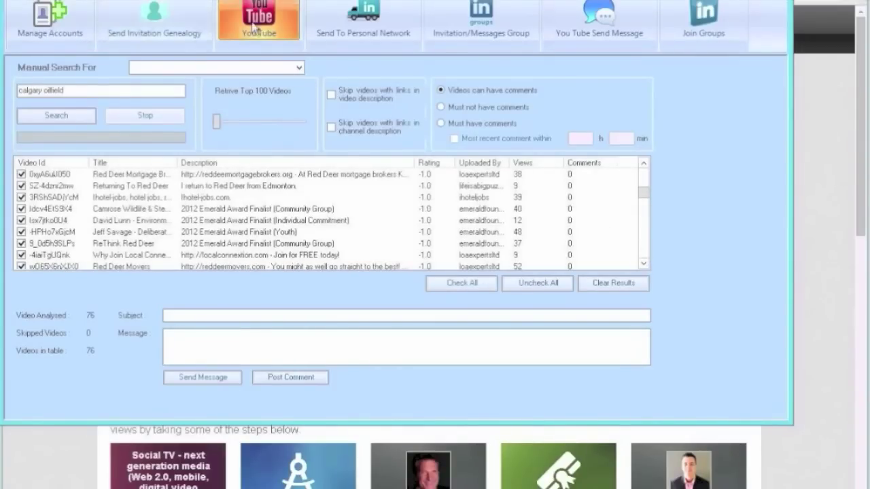
click(58, 31)
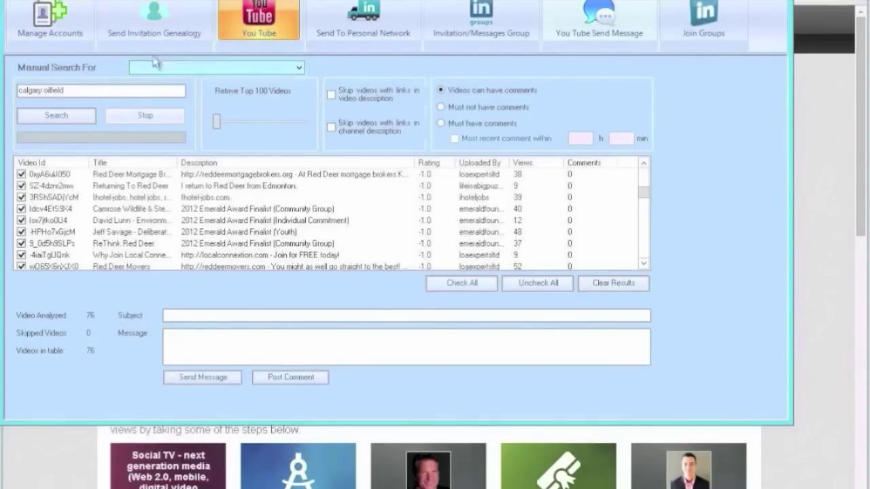
click(54, 31)
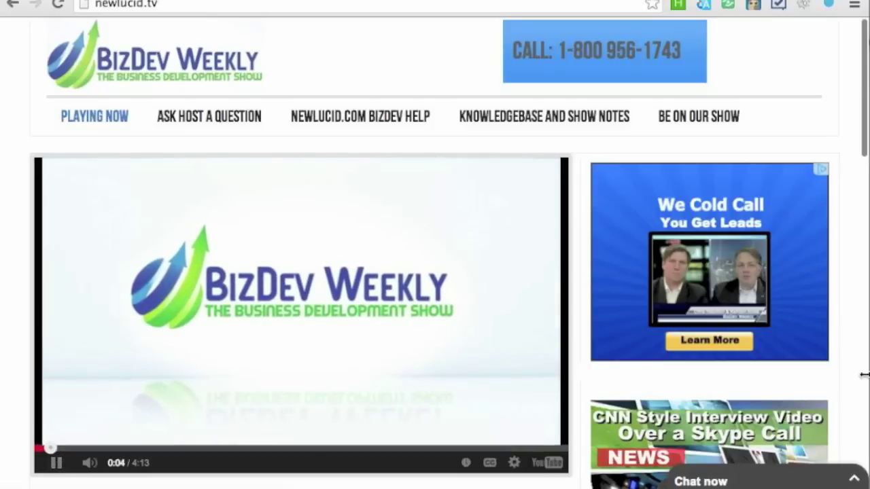
Step: Open the live chat on the newlucid.tv website
click(854, 483)
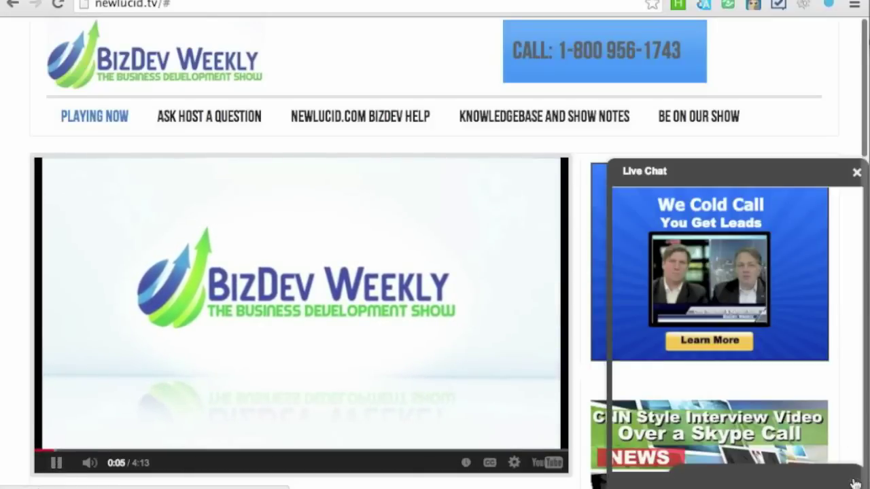
Step: Close the live chat, open the Ask Host a Question page and view its question form
click(856, 172)
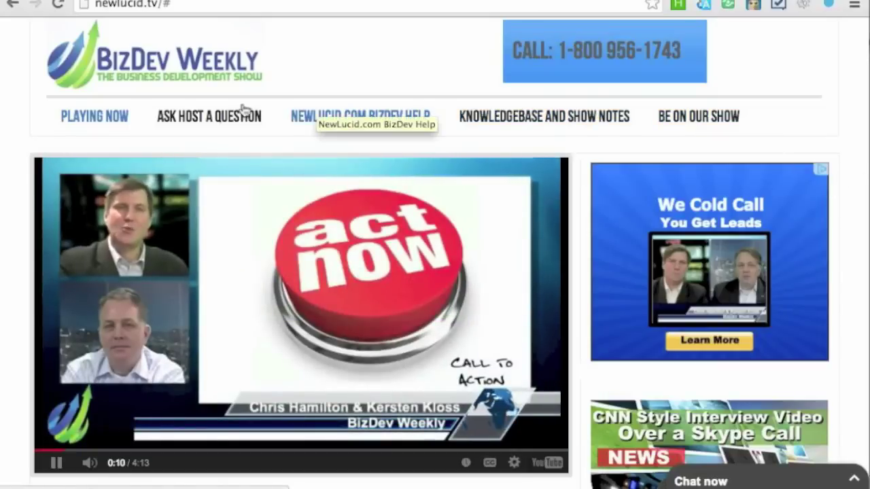
click(202, 121)
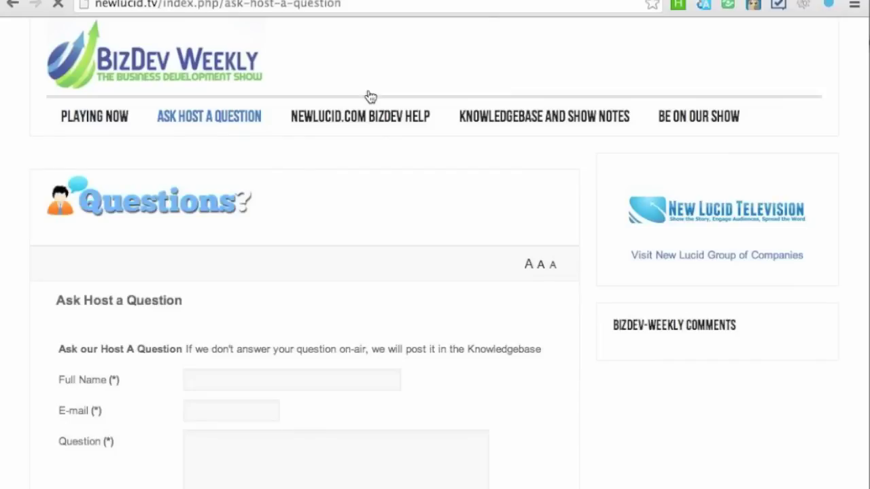
scroll(404, 275, down, 4)
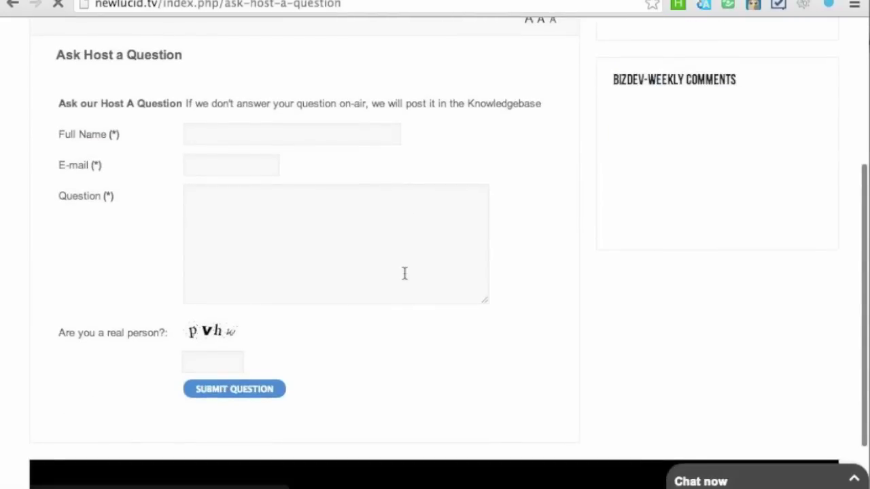
scroll(404, 273, up, 3)
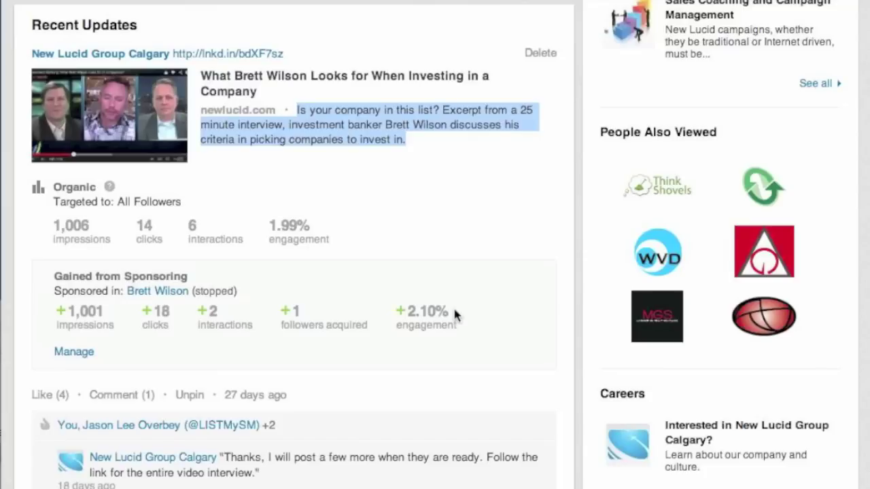
click(458, 95)
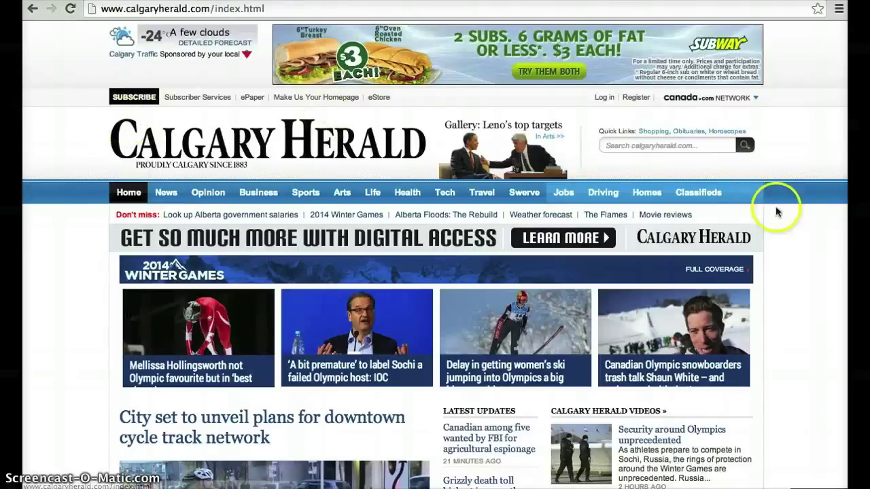
Step: Examine the display ads placed among the articles on the Calgary Herald home page and the Inc. Innovate page
scroll(791, 229, down, 10)
scroll(766, 178, up, 3)
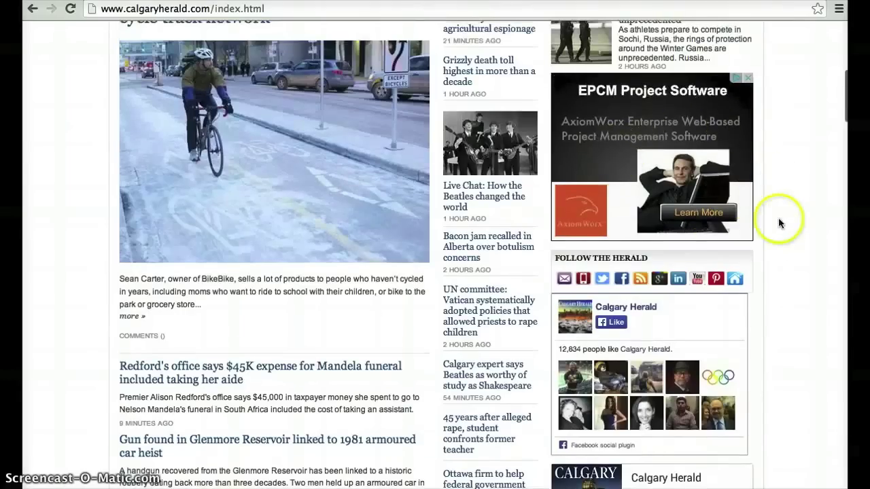
scroll(779, 223, down, 15)
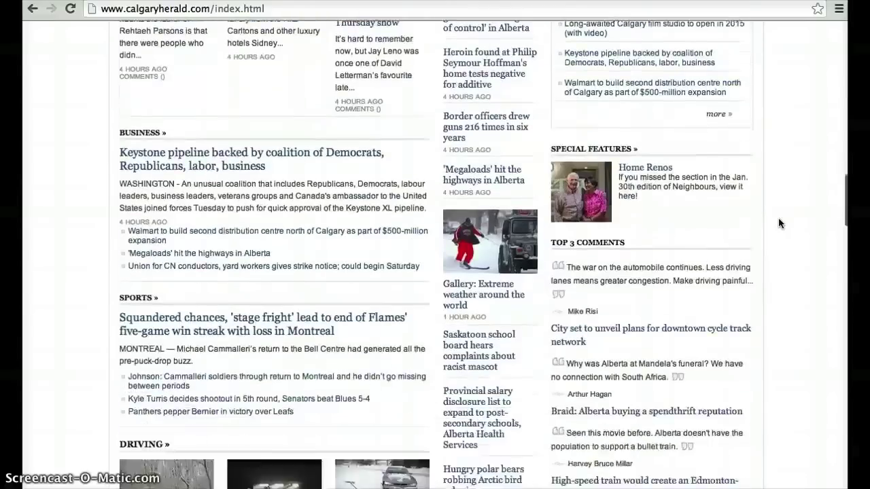
scroll(779, 223, down, 8)
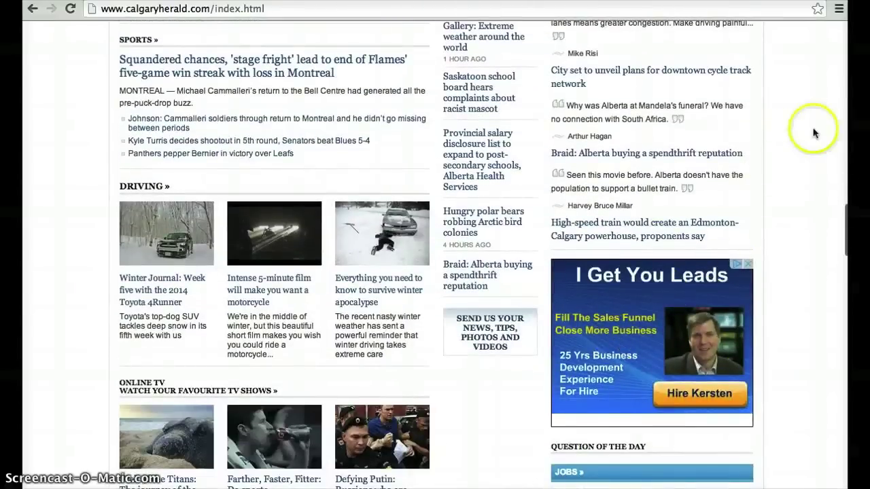
scroll(815, 133, up, 15)
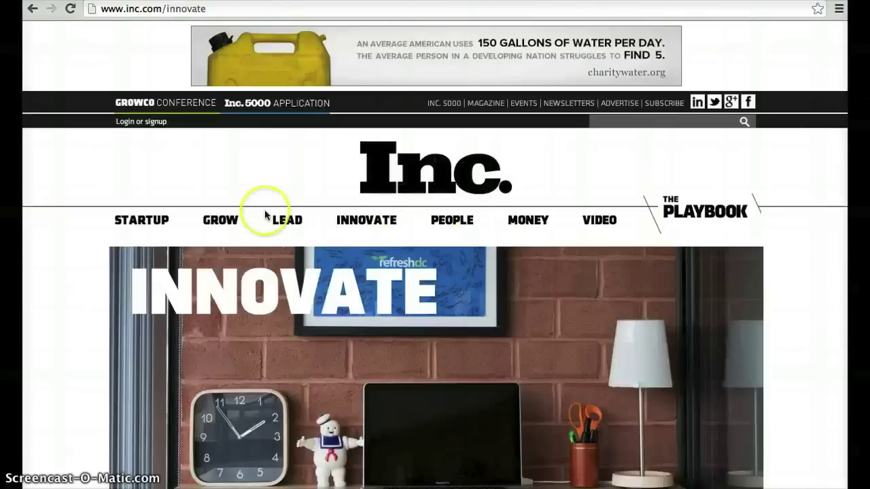
scroll(265, 214, down, 10)
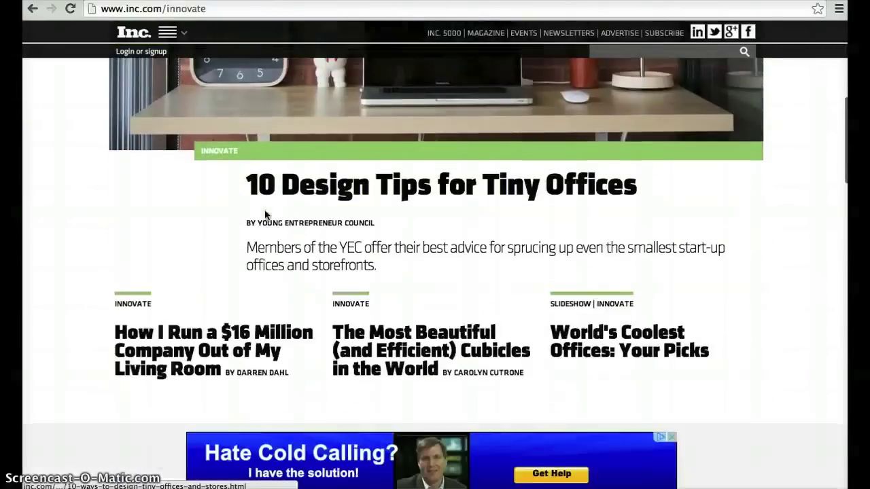